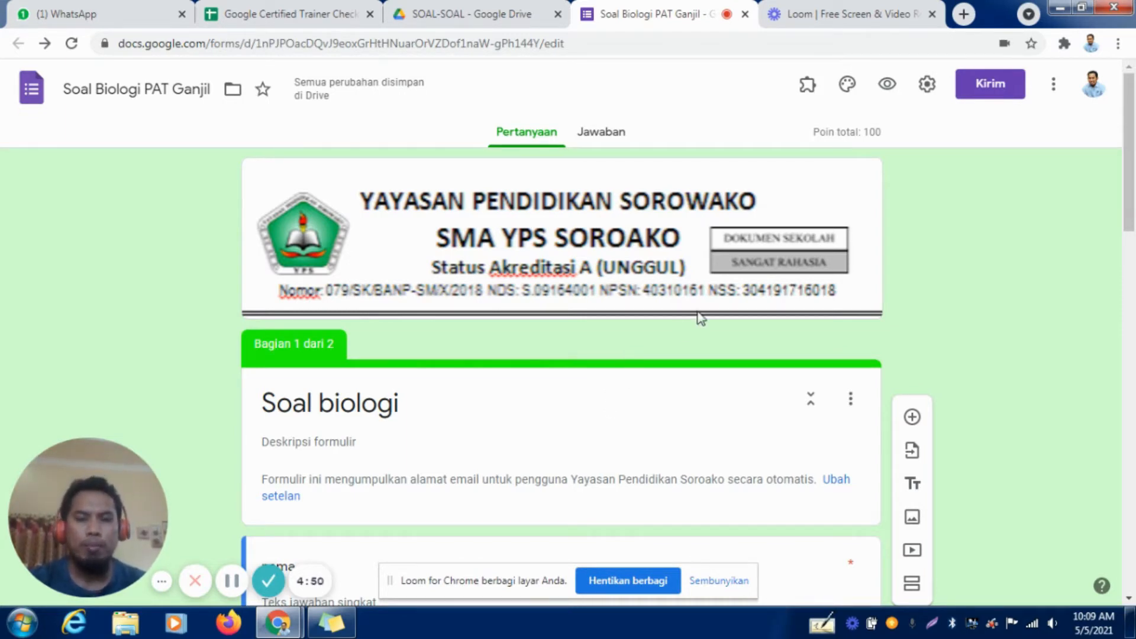
Open the AutoProctor add-on's settings for the Soal biologi form.
scroll(699, 317, "down", 15)
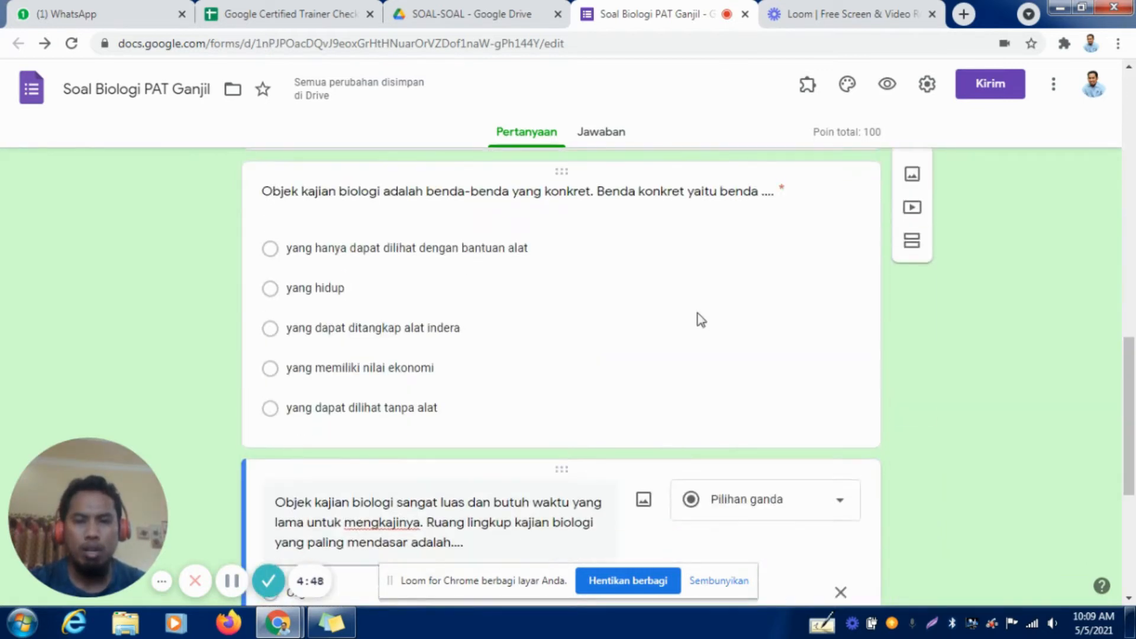
scroll(698, 313, "down", 5)
scroll(698, 313, "up", 10)
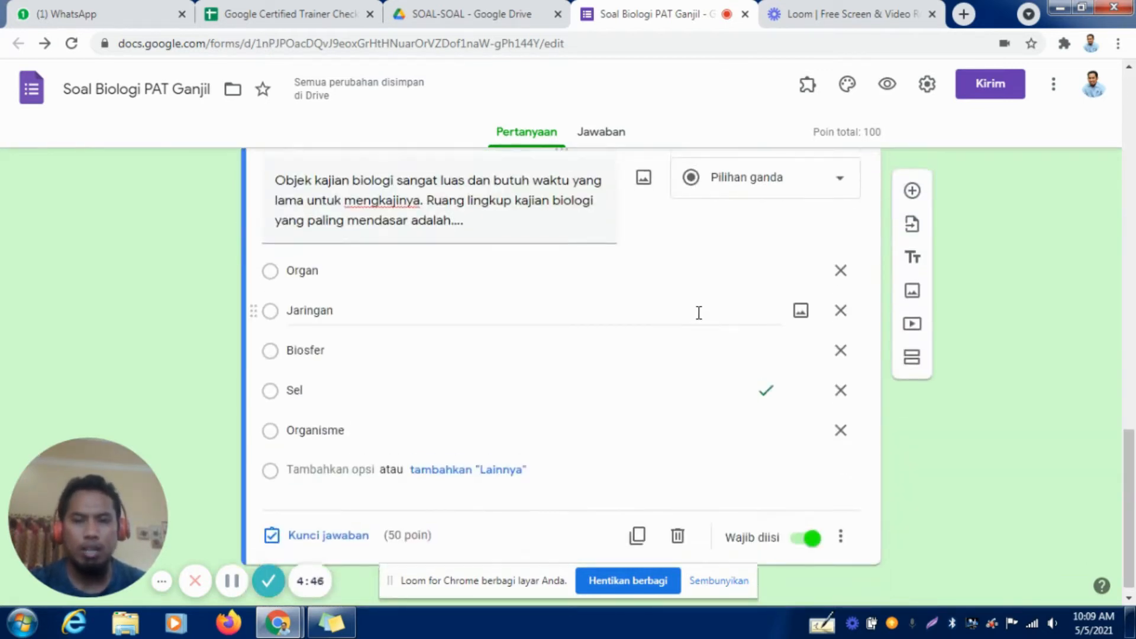
scroll(698, 318, "up", 10)
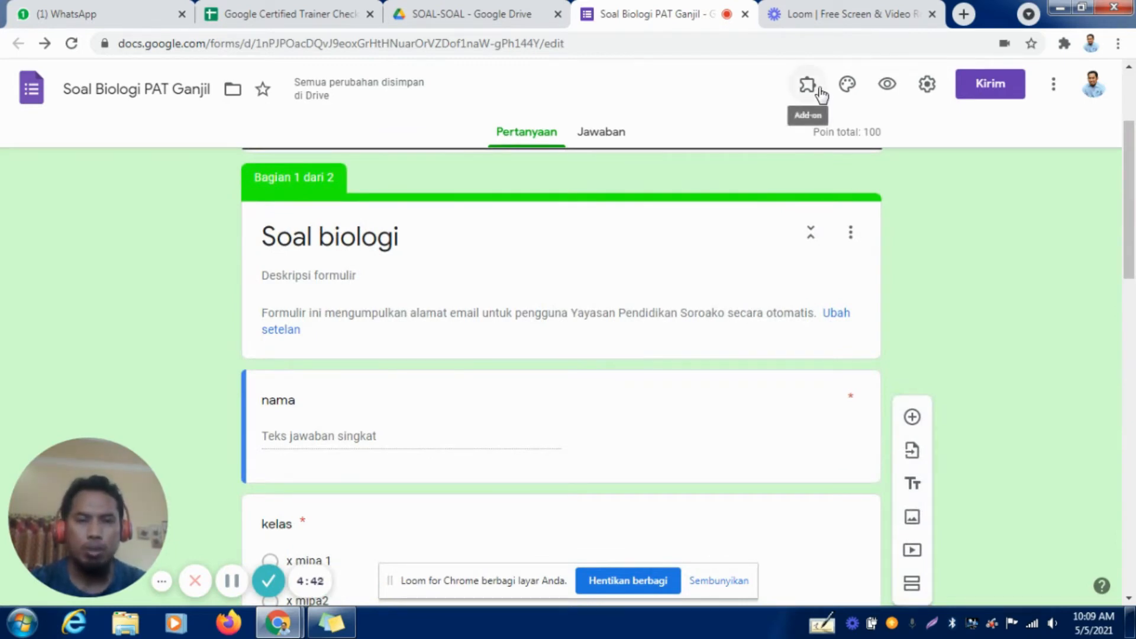
left_click(813, 99)
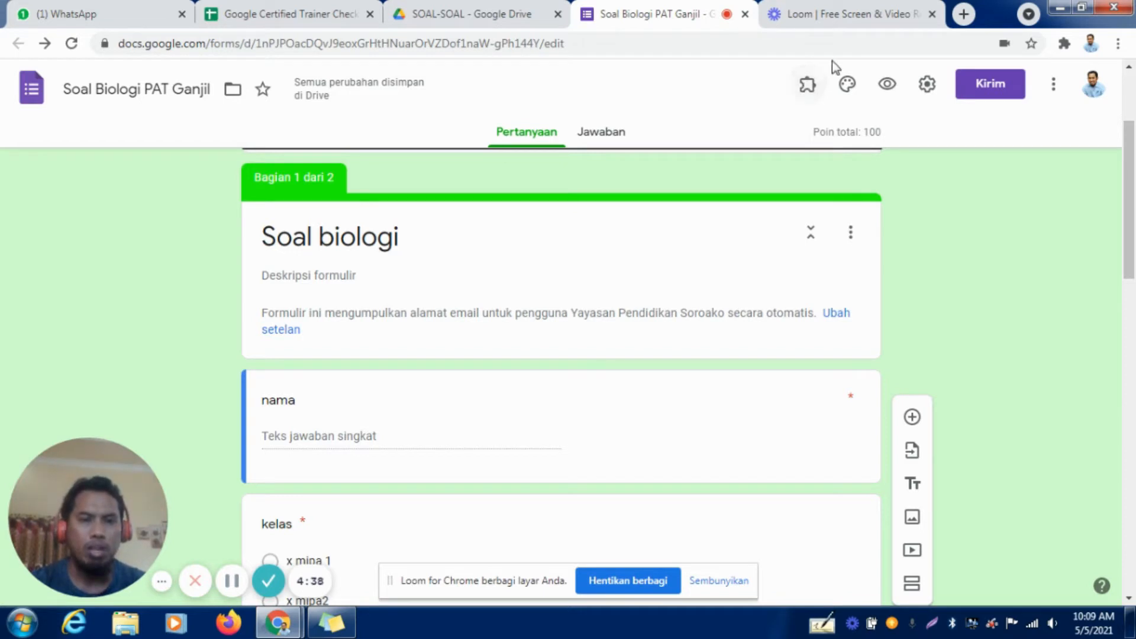
left_click(808, 86)
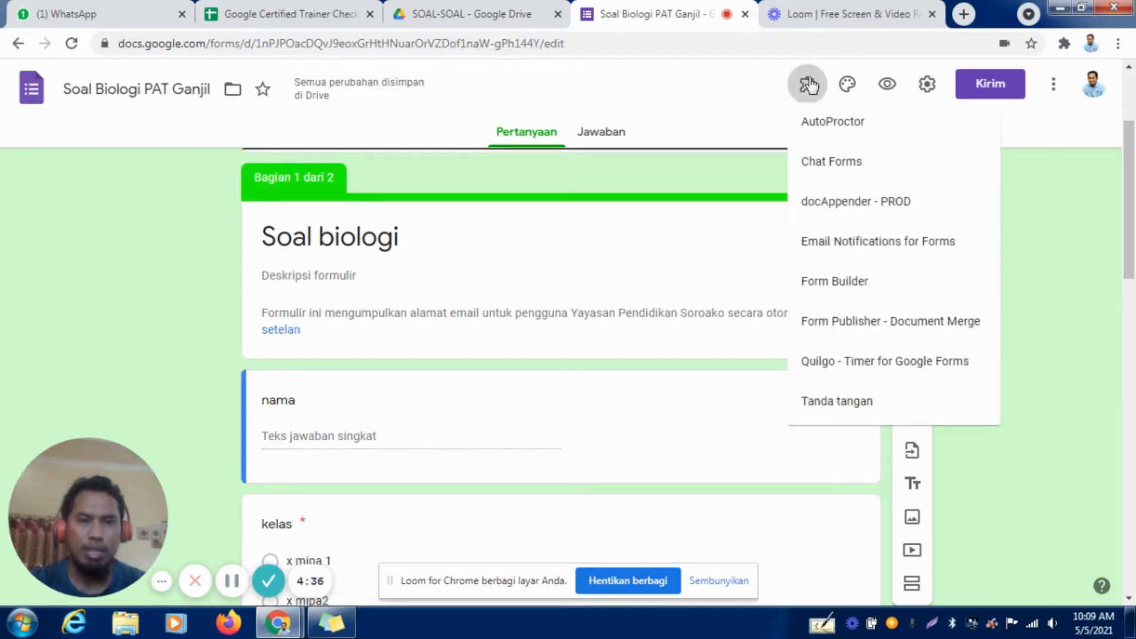
left_click(848, 140)
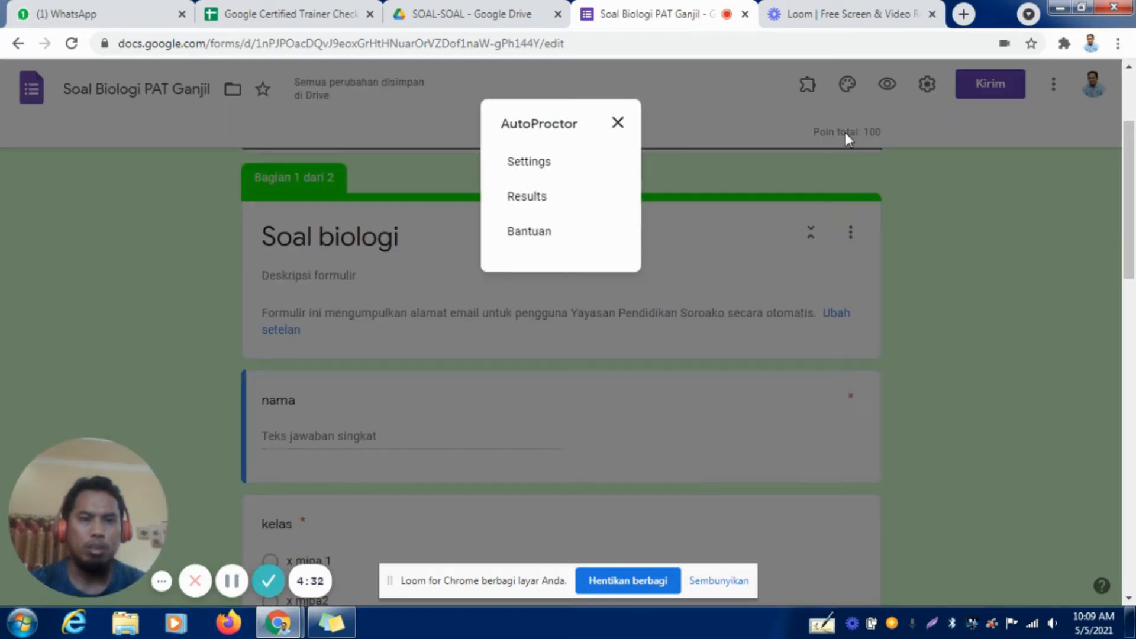
left_click(521, 163)
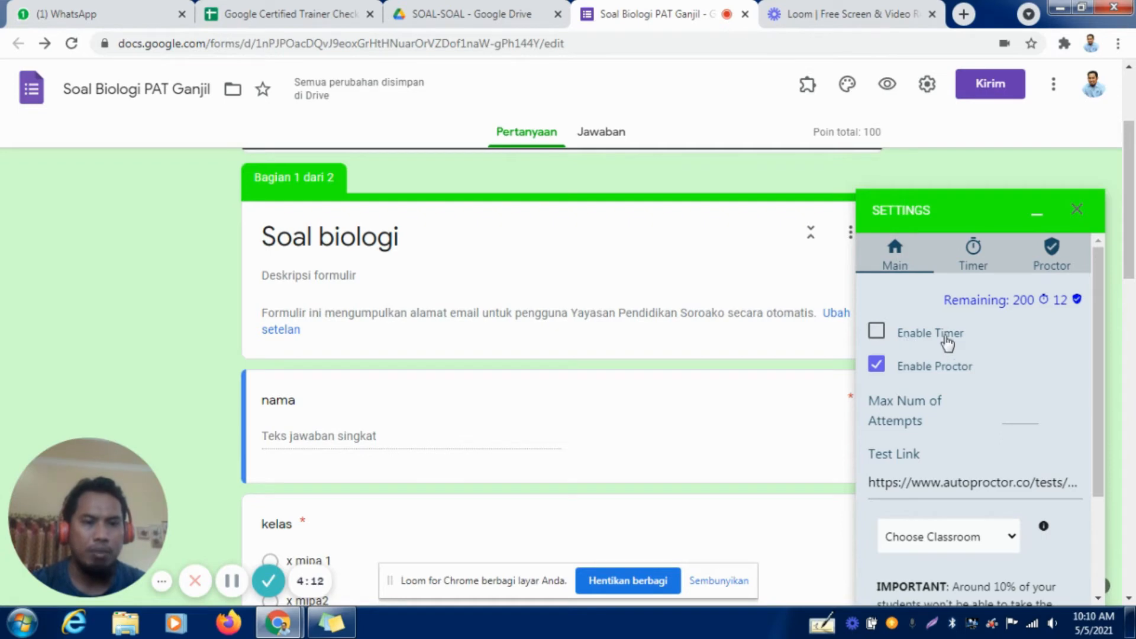
Review AutoProctor's timer options, its proctor tracking and communication options, and its main settings with the test link.
left_click(976, 266)
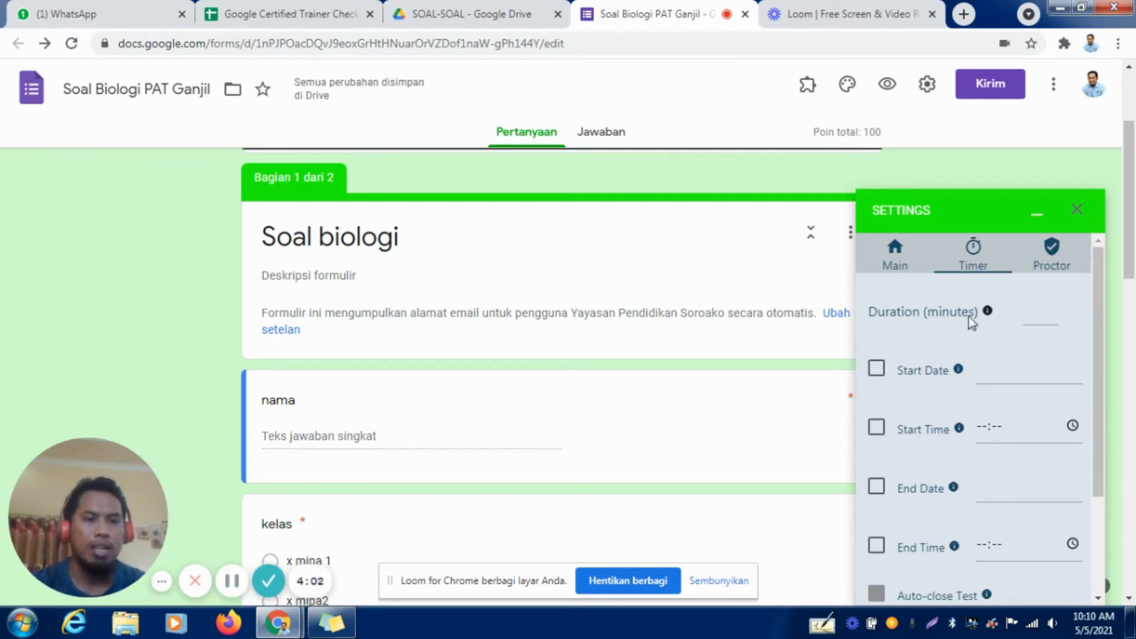
left_click(903, 269)
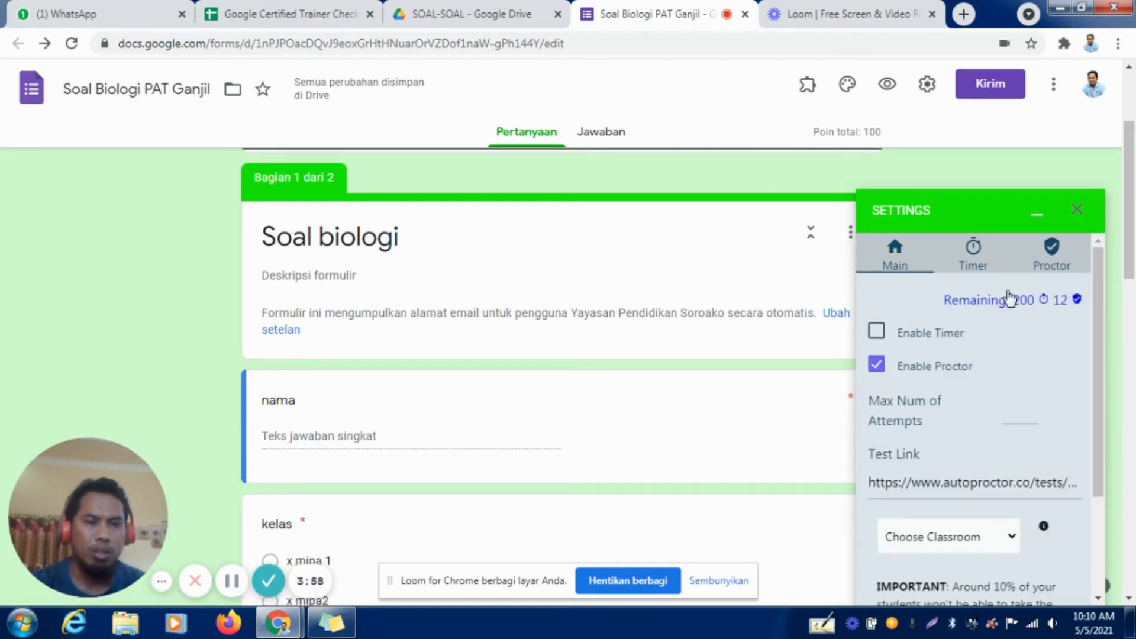
left_click(1042, 267)
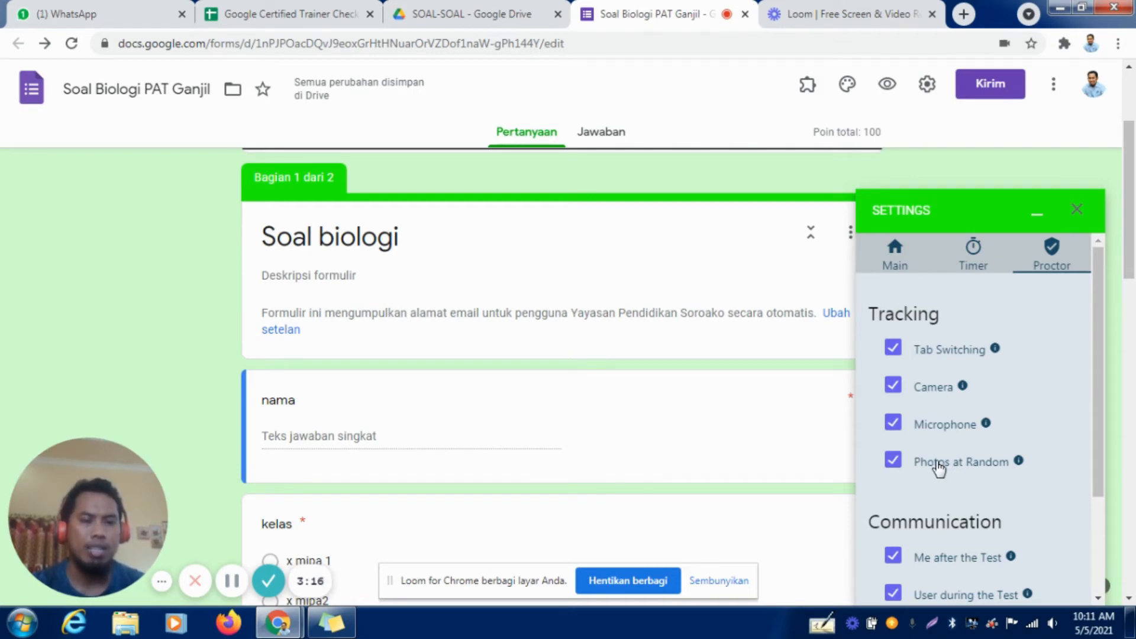
scroll(946, 465, "down", 3)
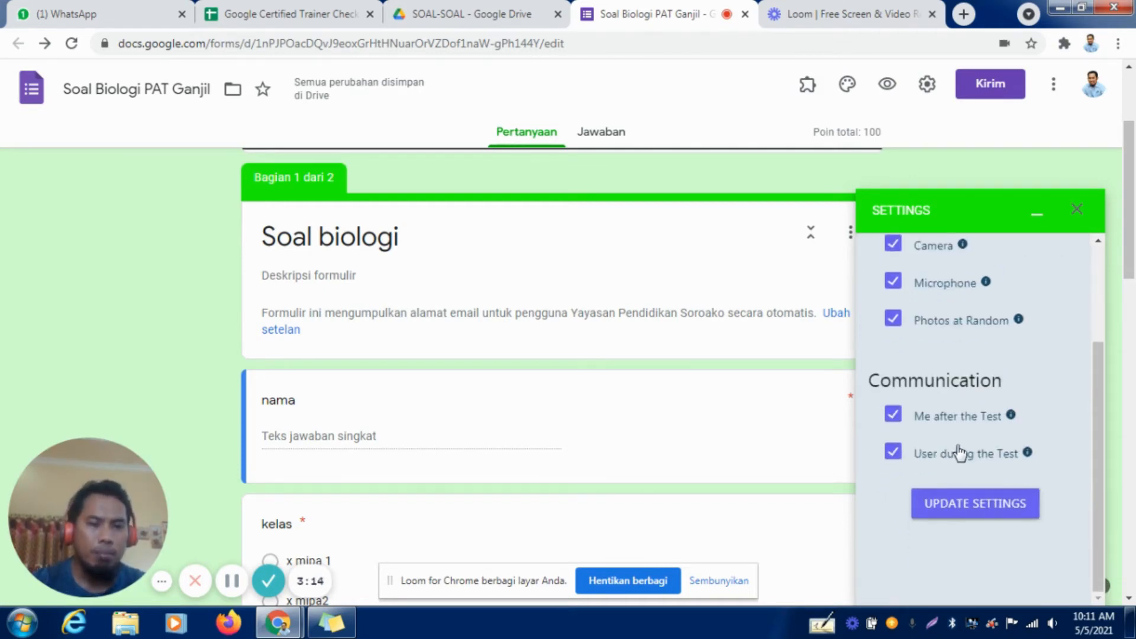
scroll(958, 451, "up", 3)
left_click(893, 273)
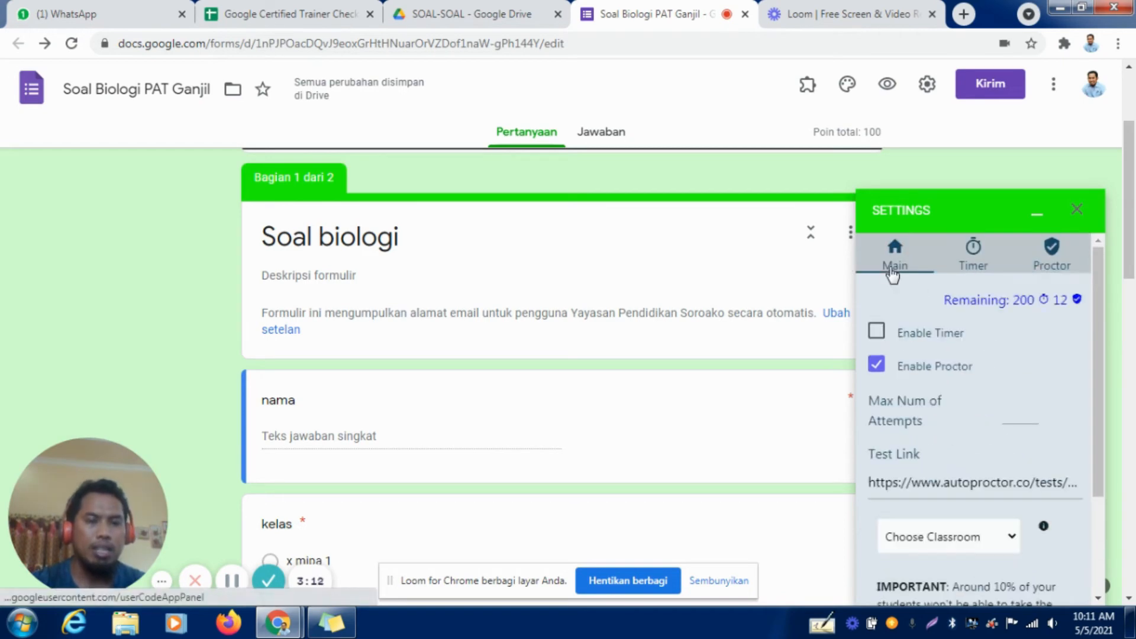
scroll(982, 413, "up", 3)
scroll(982, 414, "down", 3)
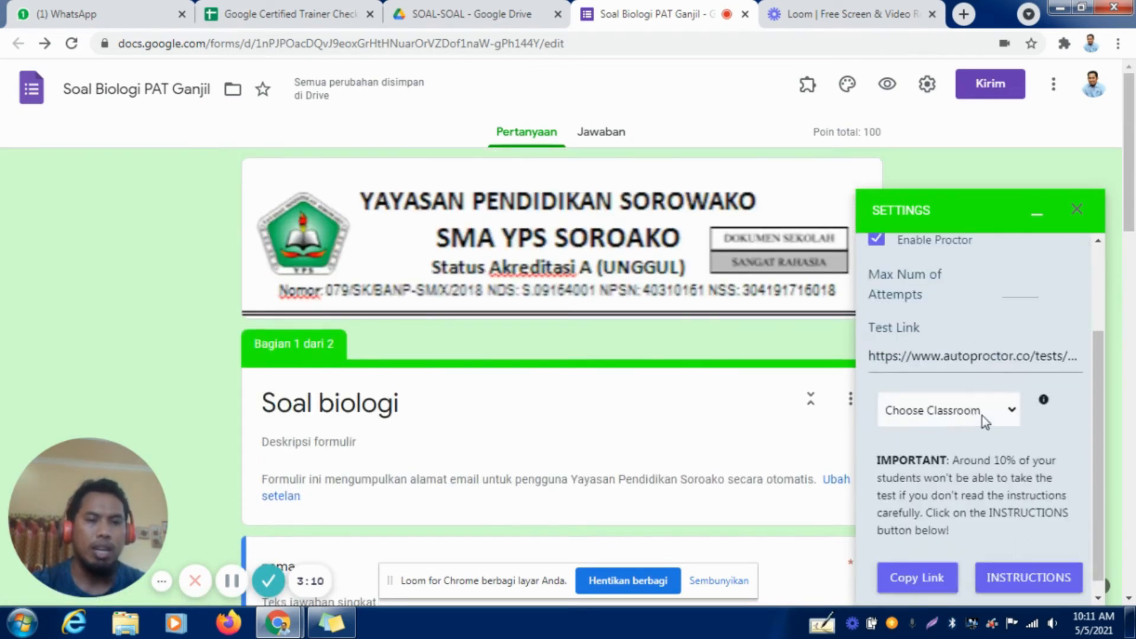
scroll(982, 417, "up", 3)
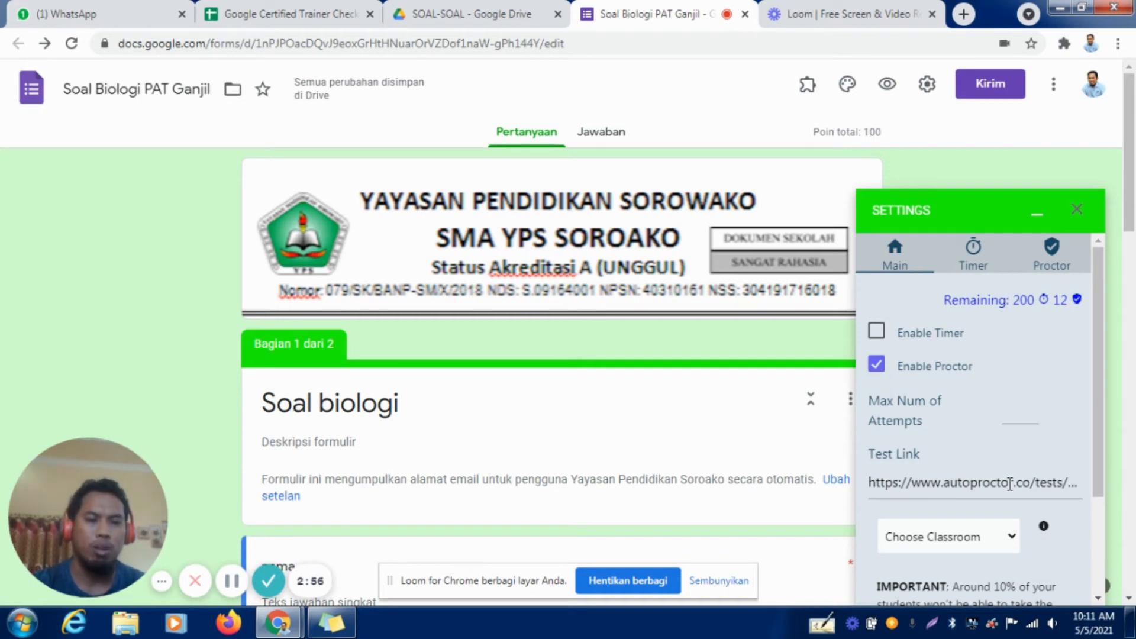
View the form's regular share link in the send options, and close them without sending.
left_click(982, 97)
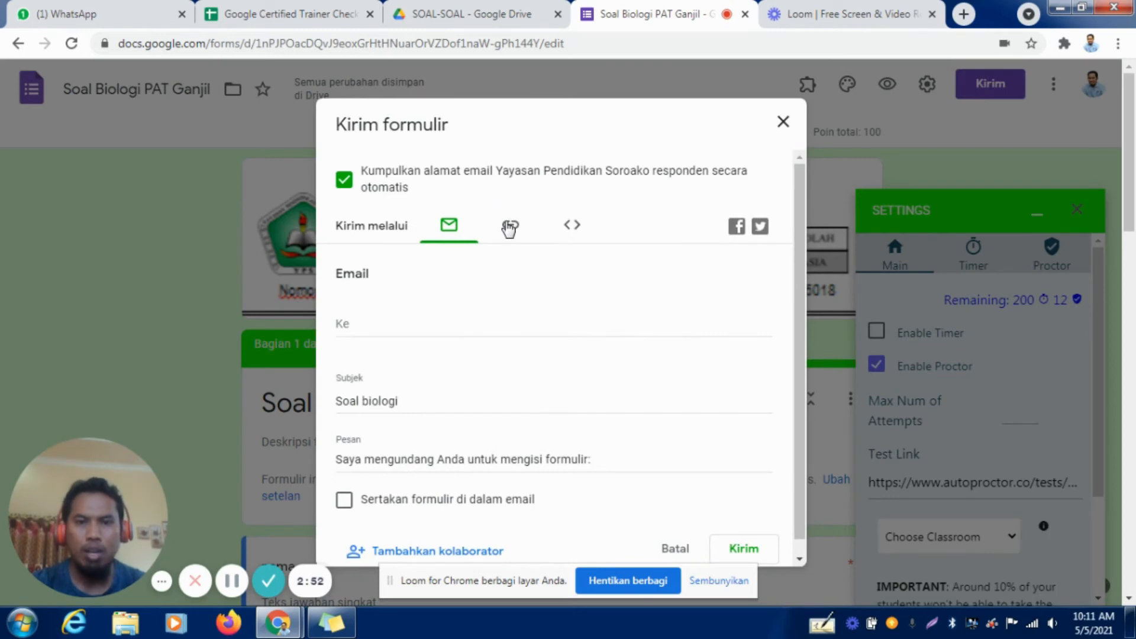
left_click(511, 227)
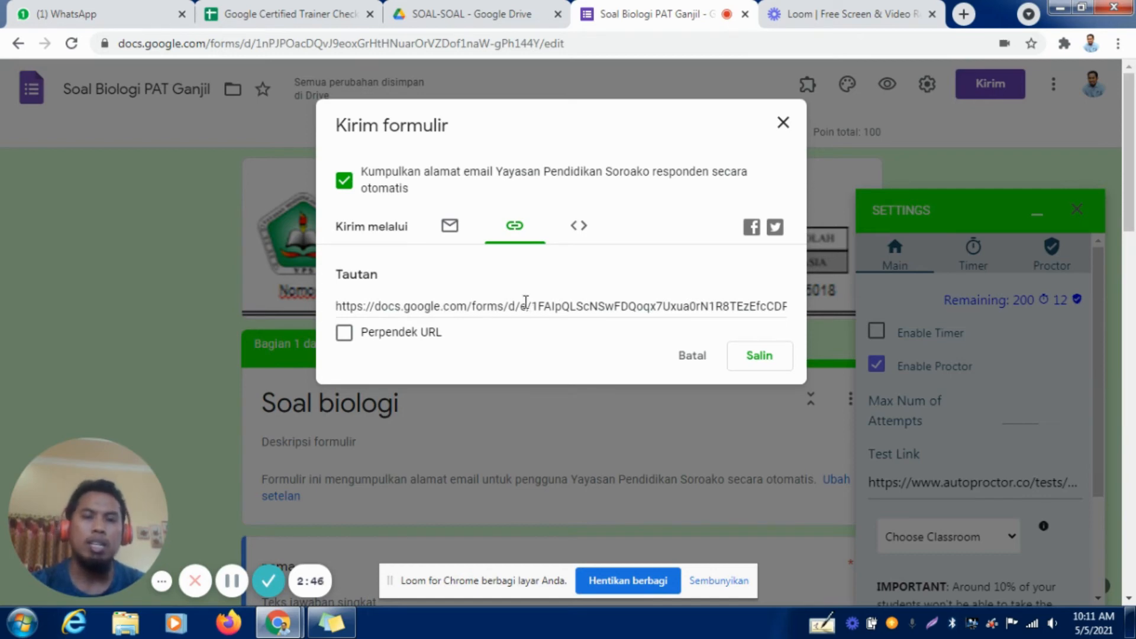
left_click(784, 125)
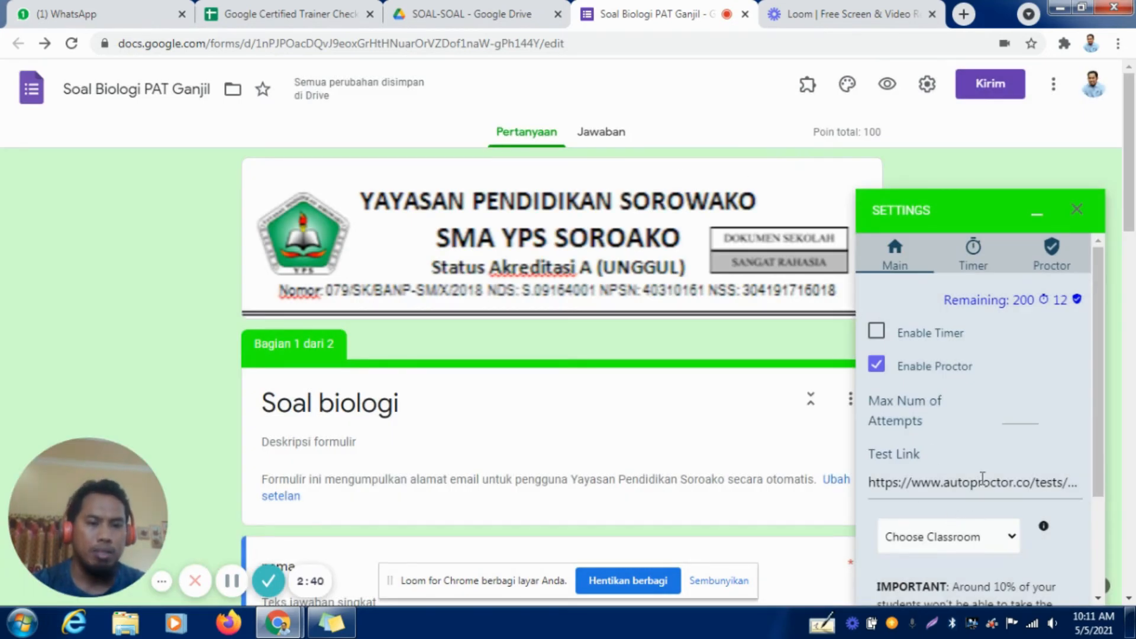
Copy the AutoProctor test link and open it in a new browser tab.
scroll(982, 477, "down", 3)
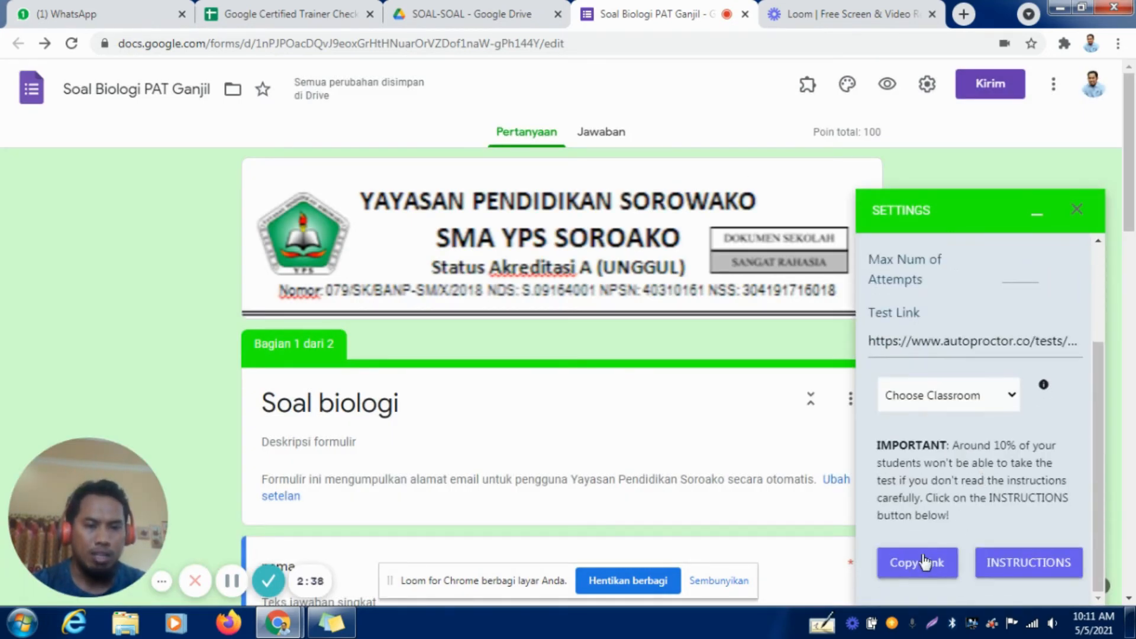
left_click(920, 564)
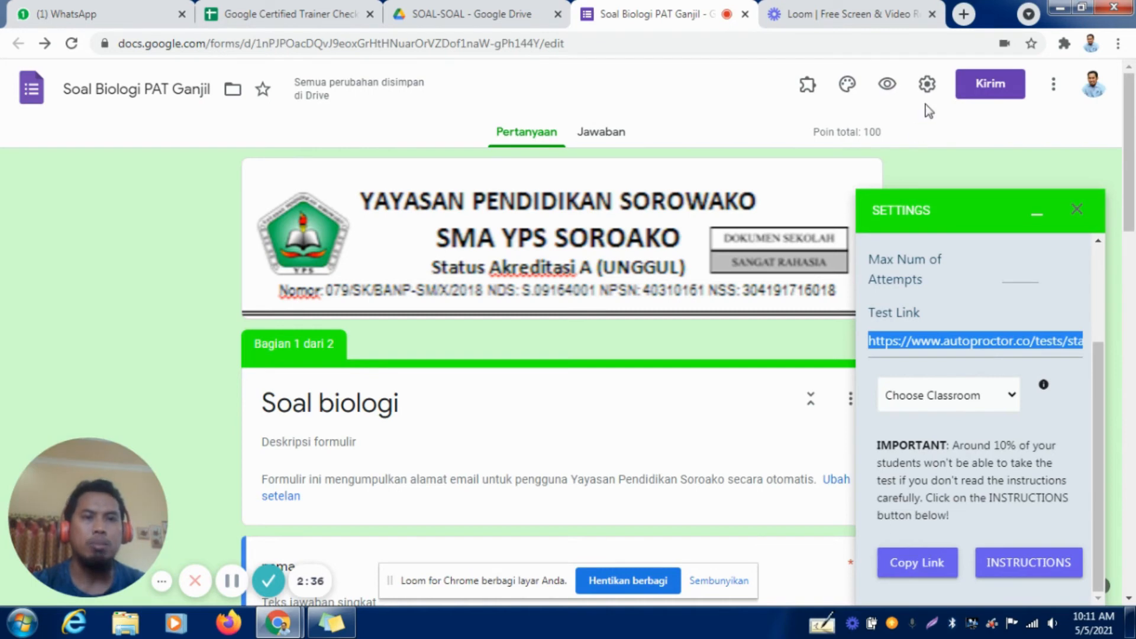
left_click(964, 15)
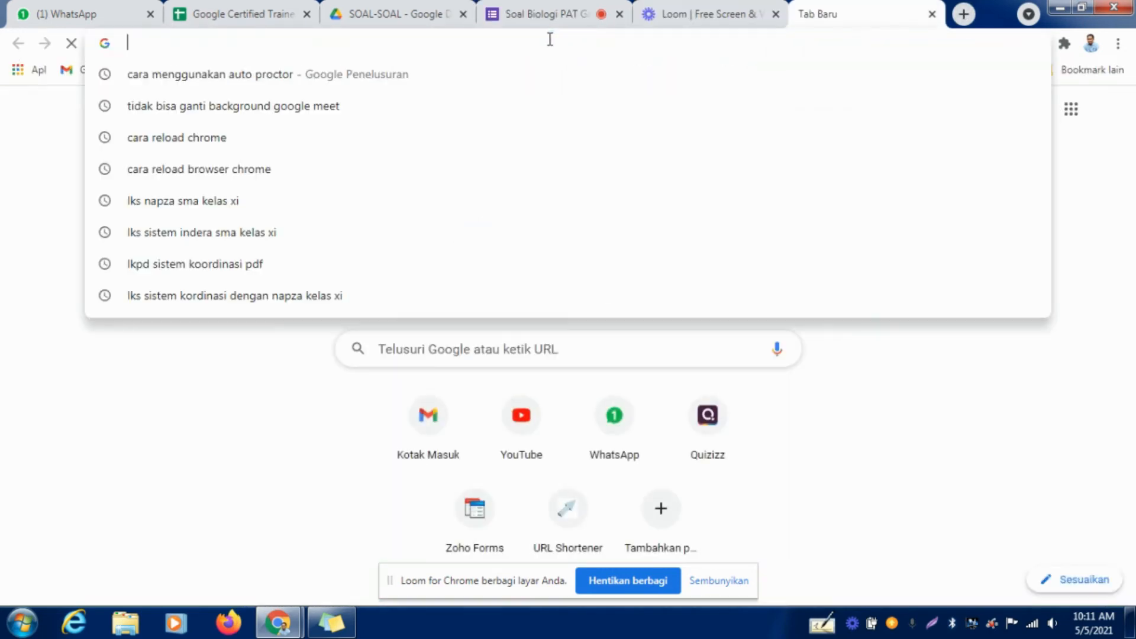
key("ctrl+v")
key("Return")
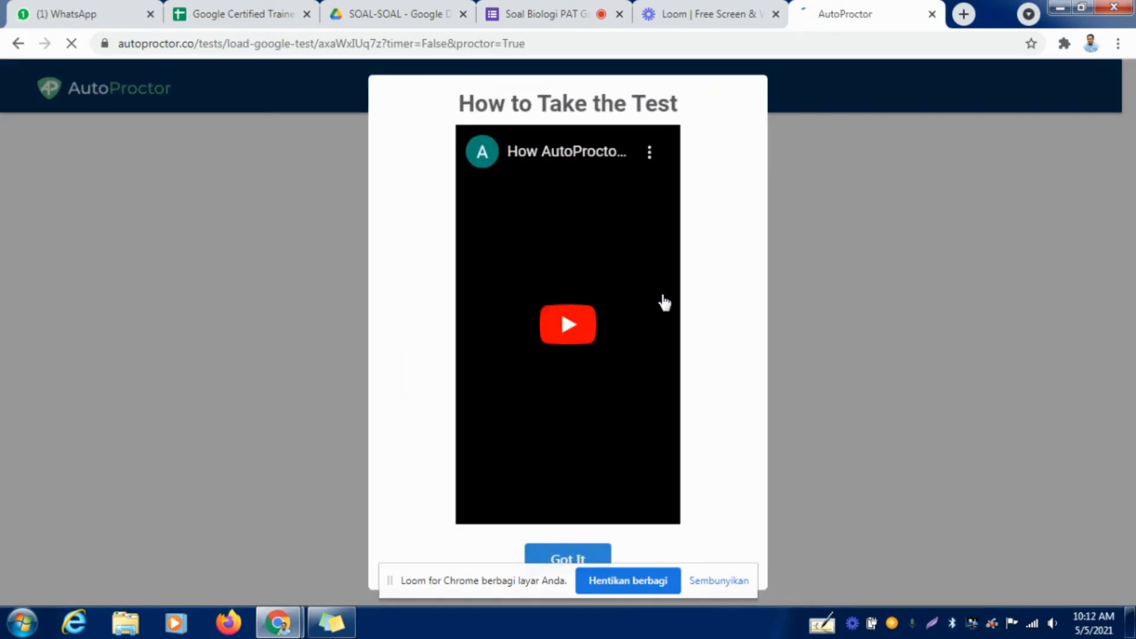
Acknowledge the test instructions and screen-sharing notice, share the entire screen with AutoProctor, and keep waiting for the unresponsive page.
left_click(567, 556)
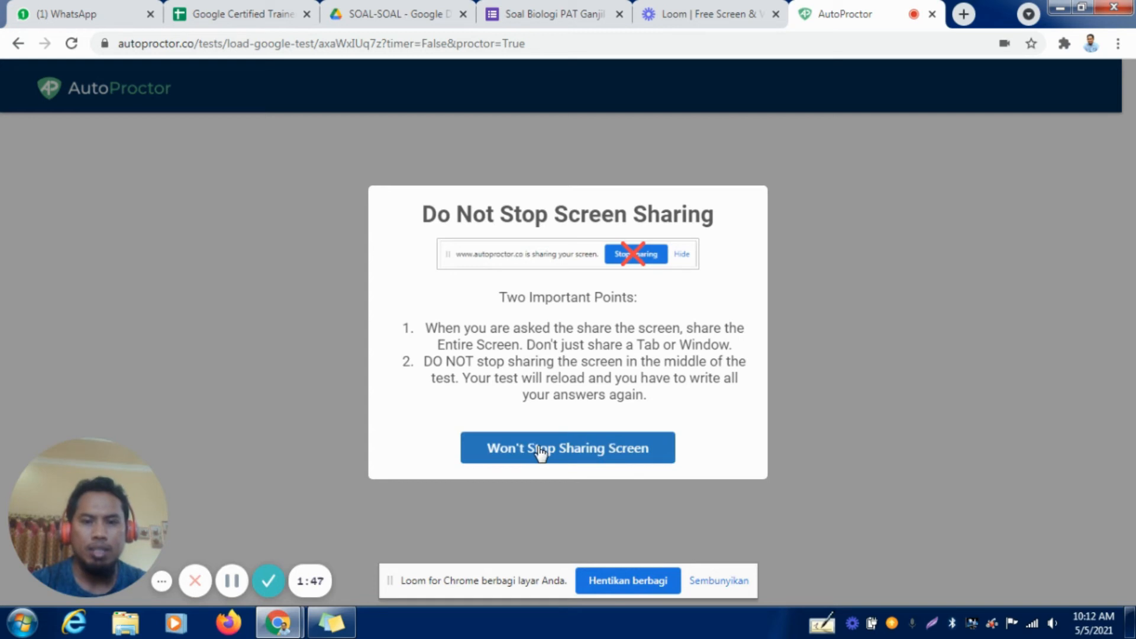
left_click(540, 451)
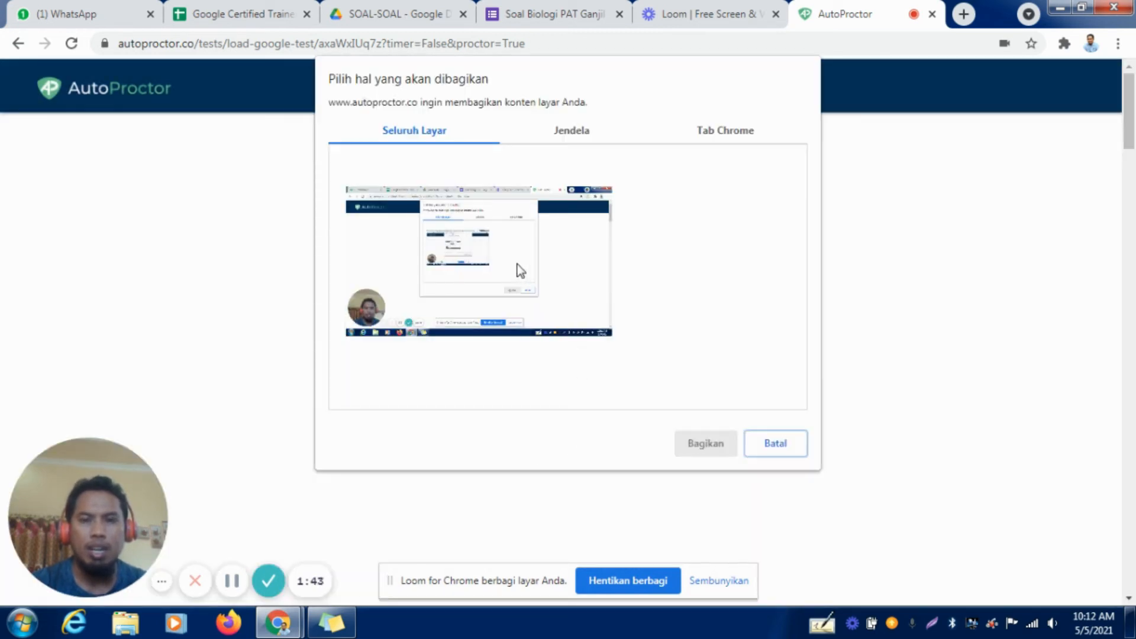
left_click(717, 581)
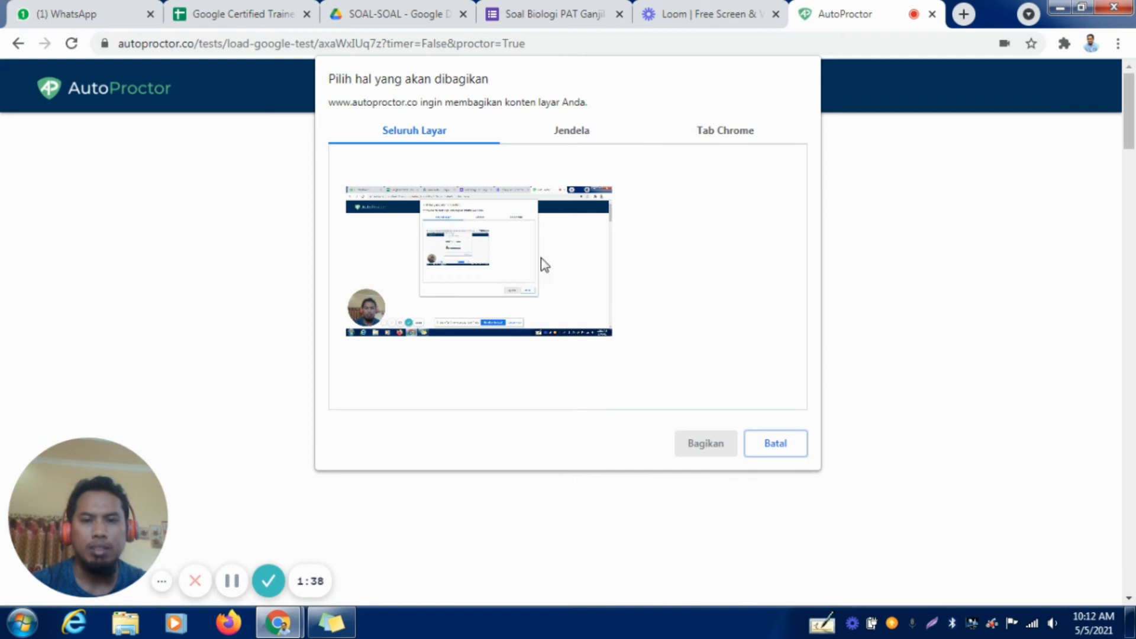
left_click(512, 223)
left_click(686, 452)
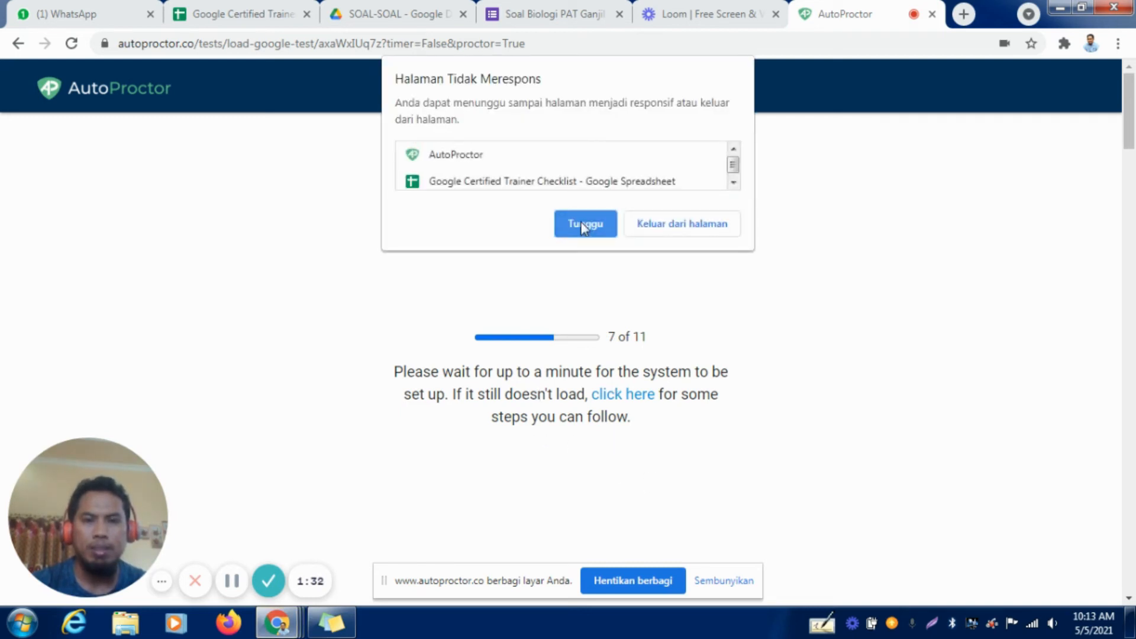
left_click(584, 227)
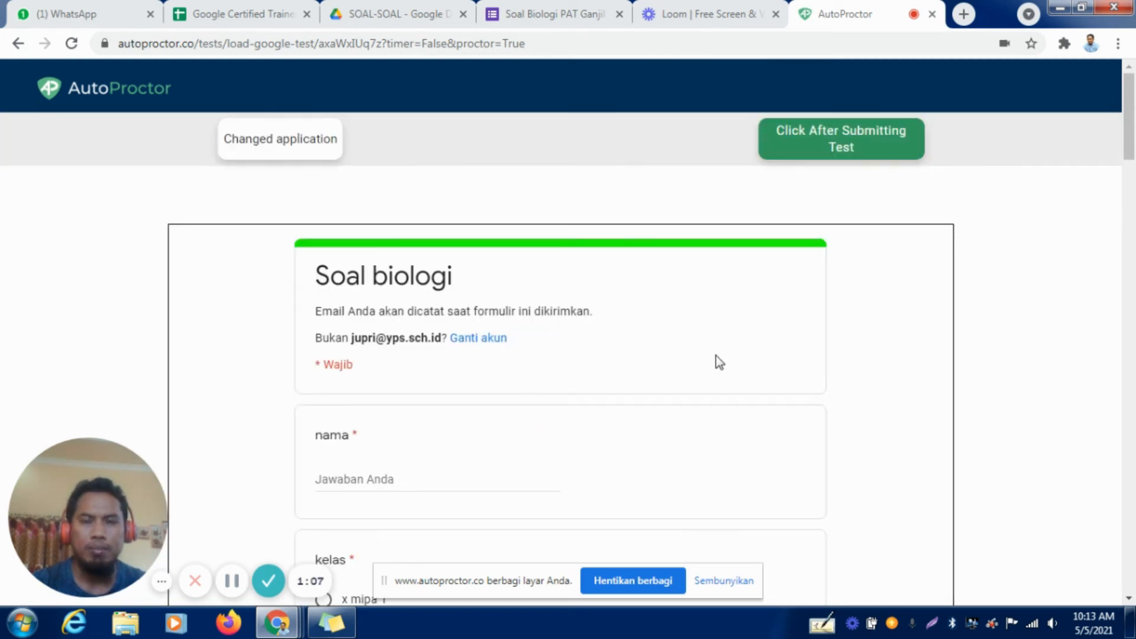
Fill in the student's name, choose class x mipa 1, and continue to the form's question section.
scroll(716, 341, "down", 1)
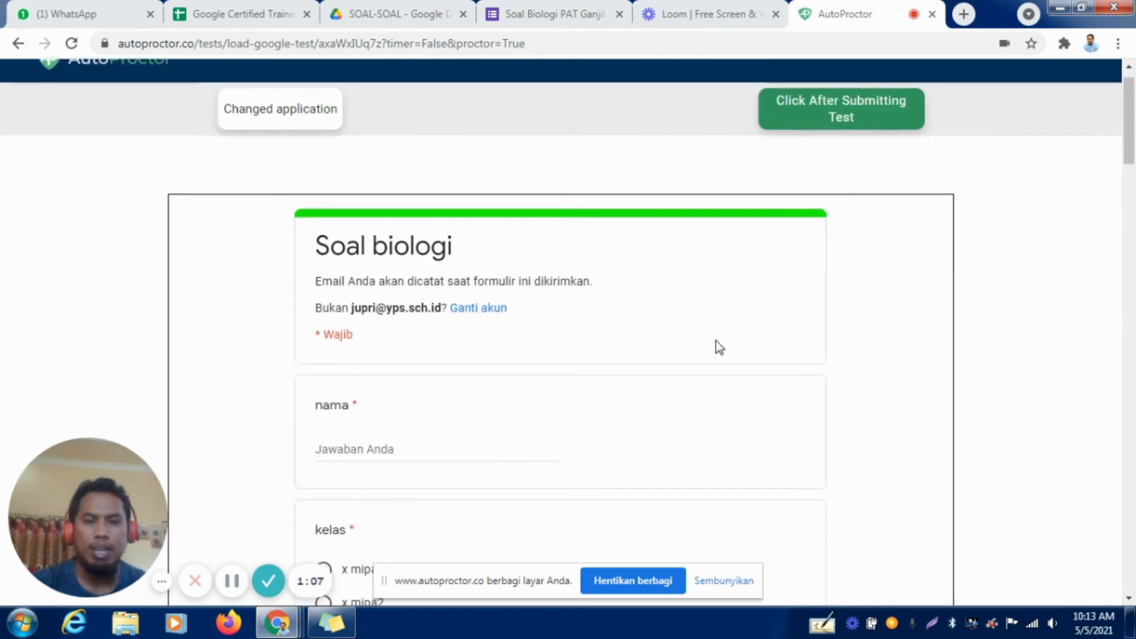
scroll(716, 340, "down", 6)
scroll(716, 341, "up", 4)
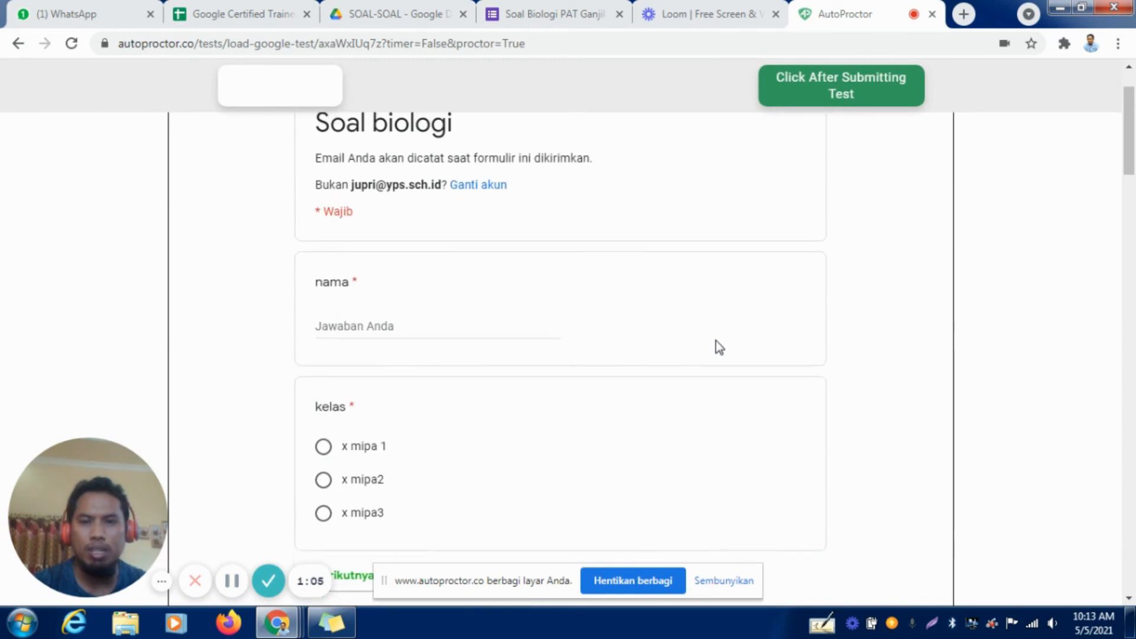
left_click(370, 326)
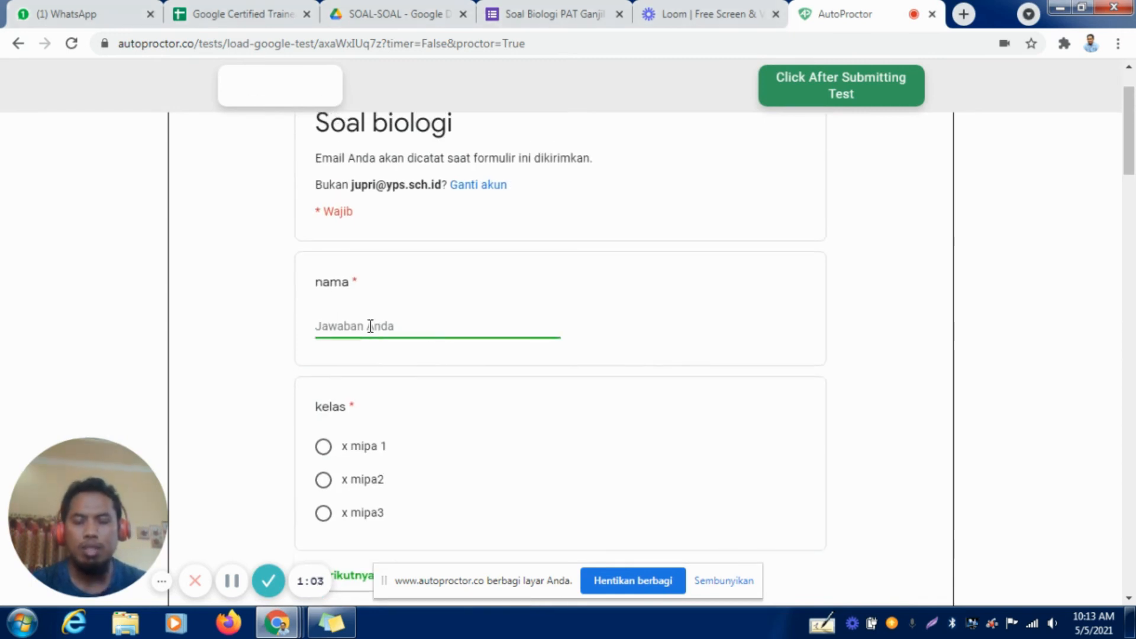
type("budi")
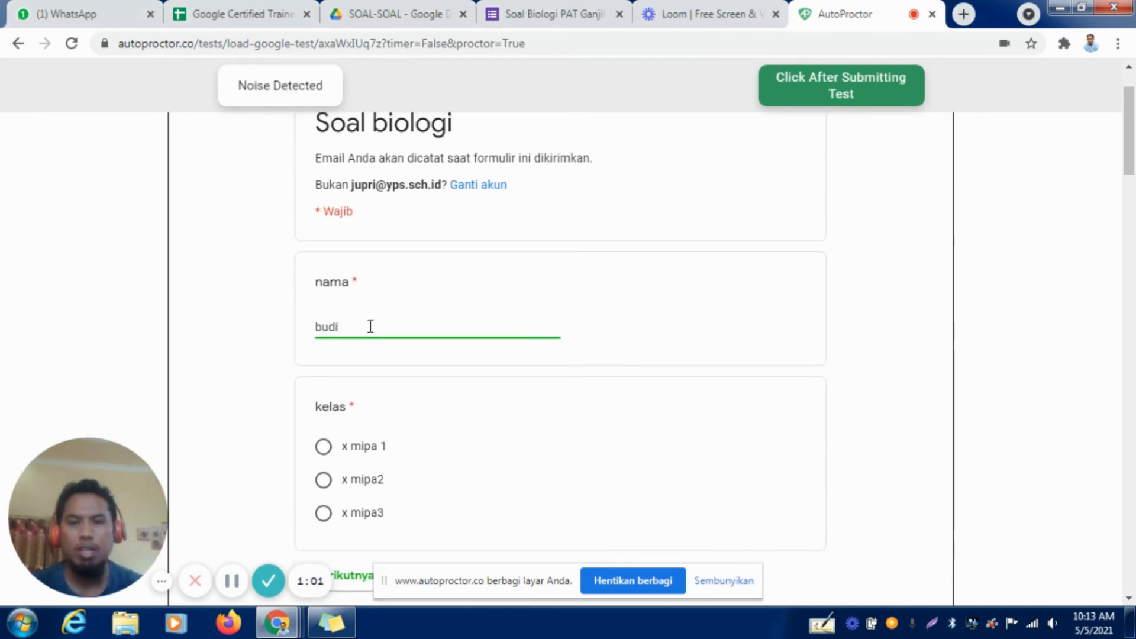
left_click(351, 448)
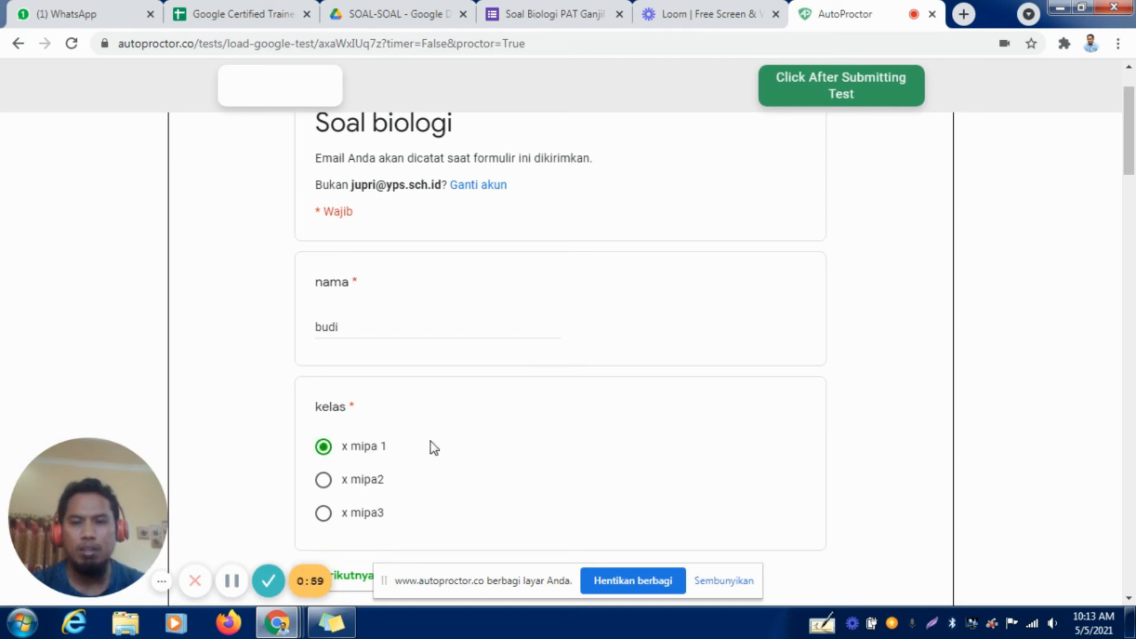
scroll(431, 448, "down", 7)
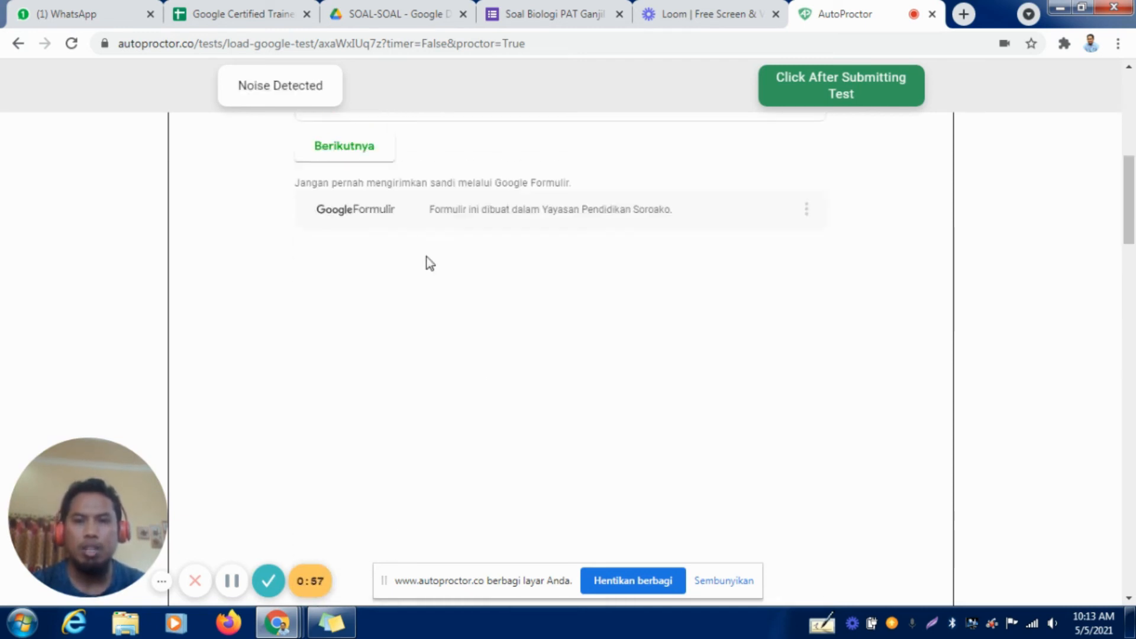
left_click(363, 172)
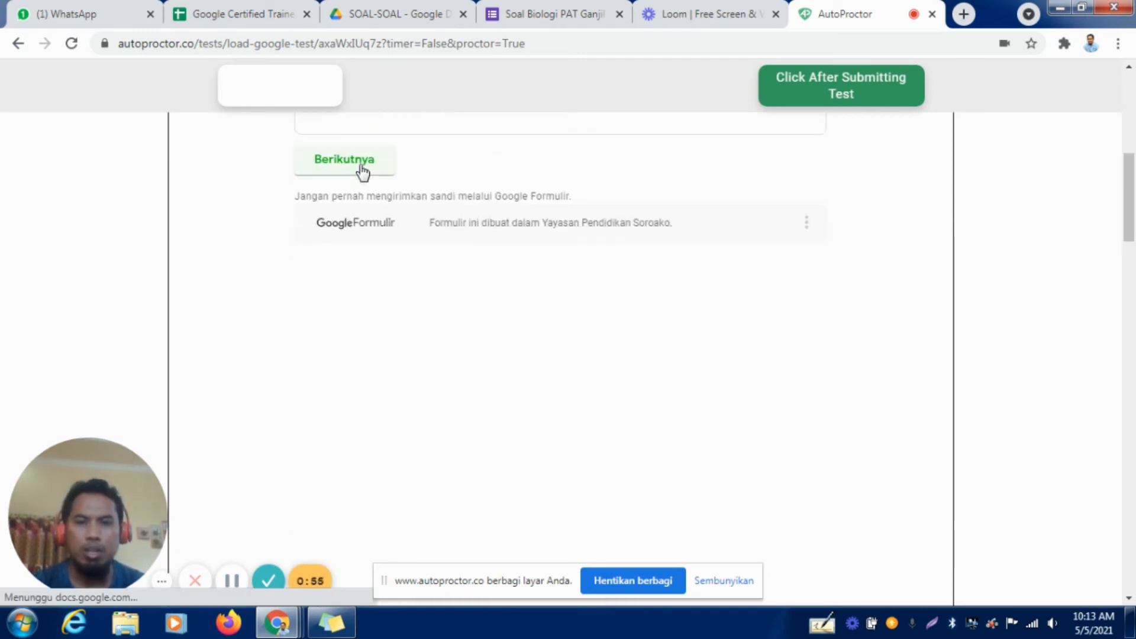
Answer the biology questions, choosing Sel as the most basic scope of biological study, and submit the form.
scroll(365, 455, "down", 1)
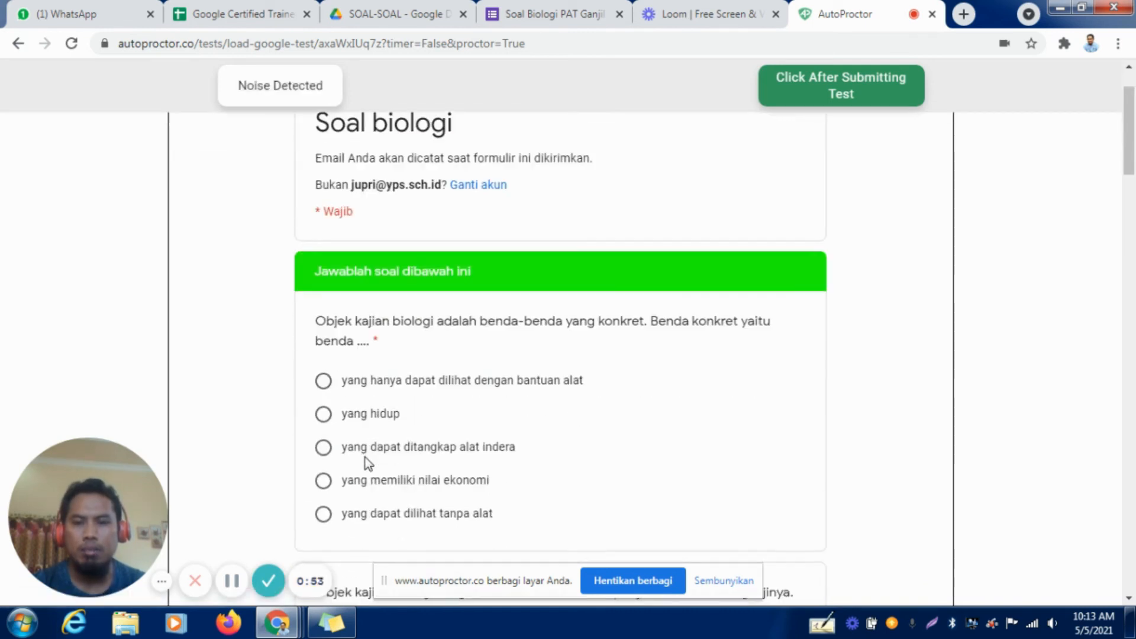
scroll(363, 417, "down", 2)
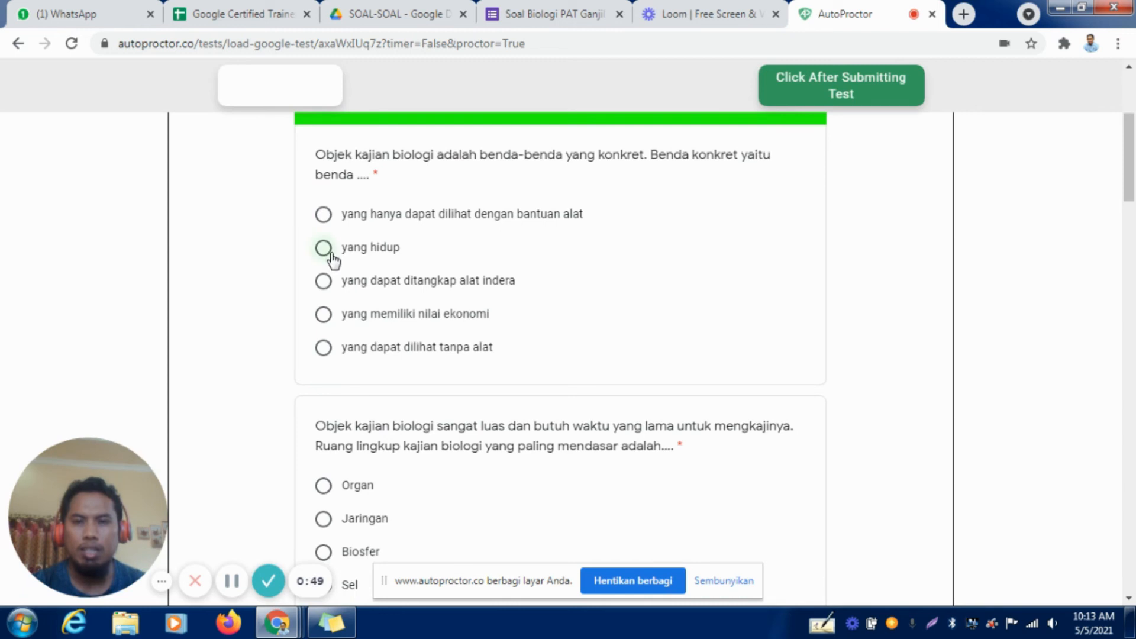
scroll(411, 326, "down", 2)
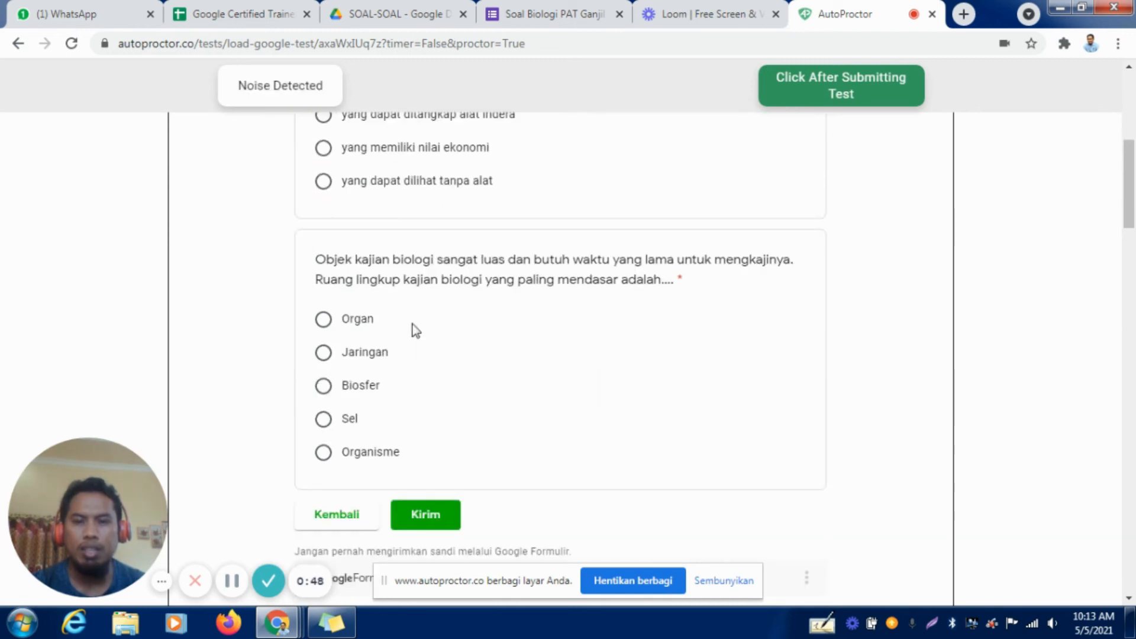
left_click(325, 420)
left_click(428, 516)
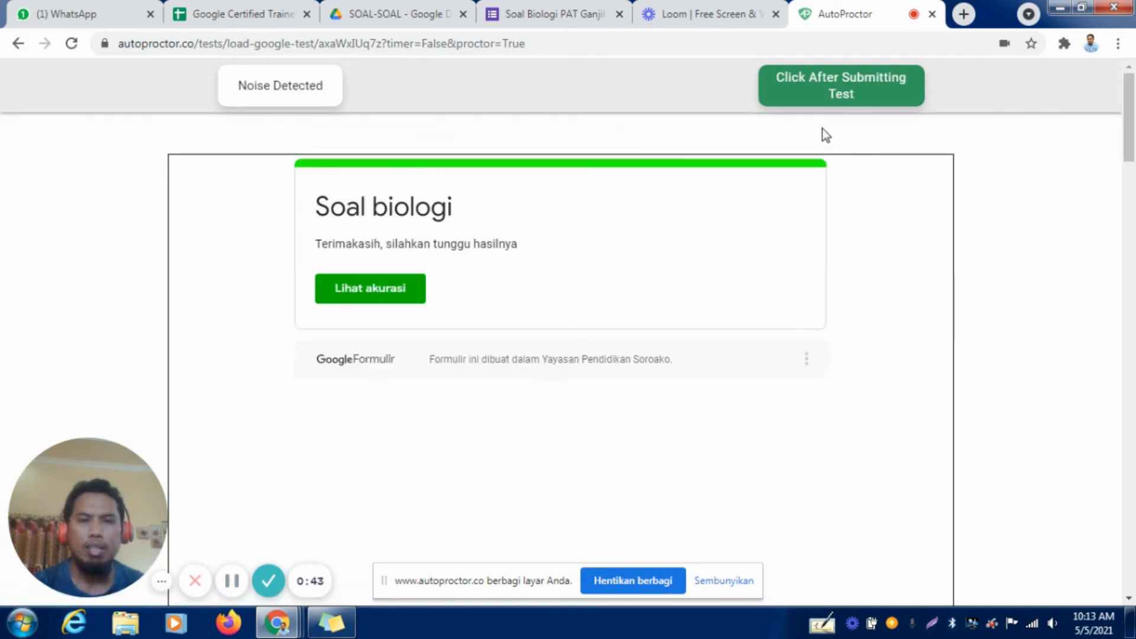
Confirm to AutoProctor that the test has been submitted, and close the completed test's tab.
left_click(821, 80)
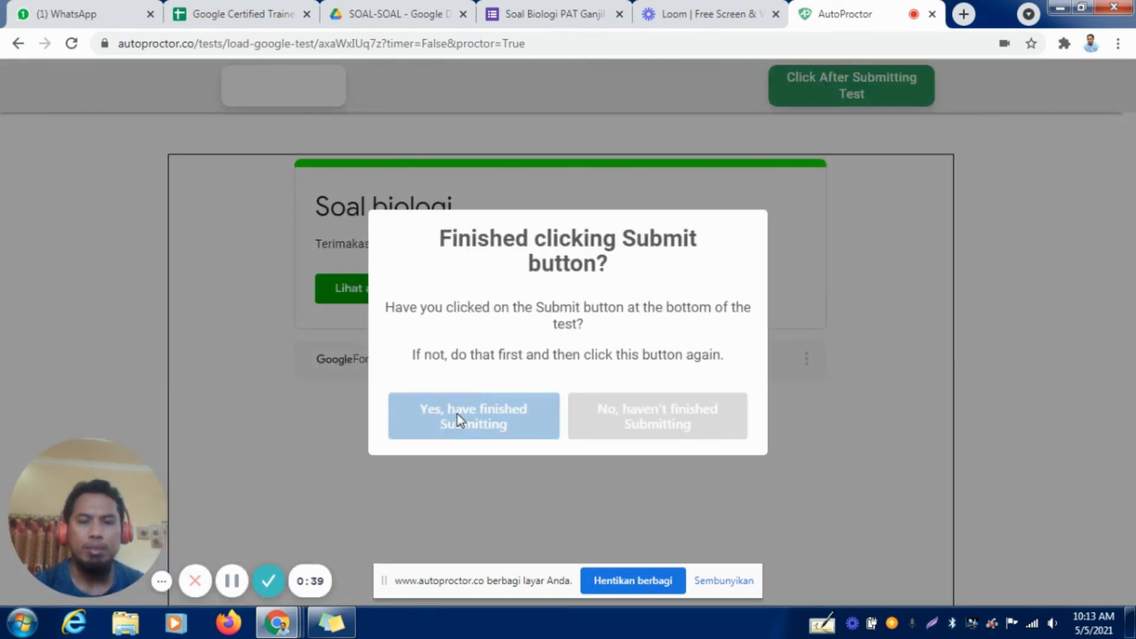
left_click(501, 420)
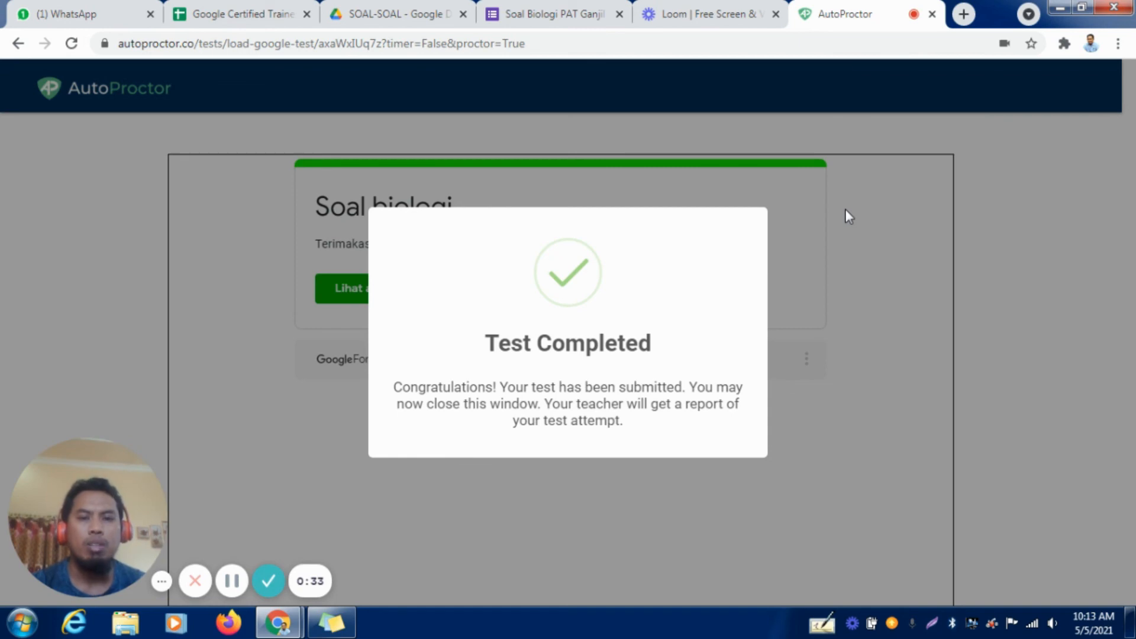
left_click(931, 15)
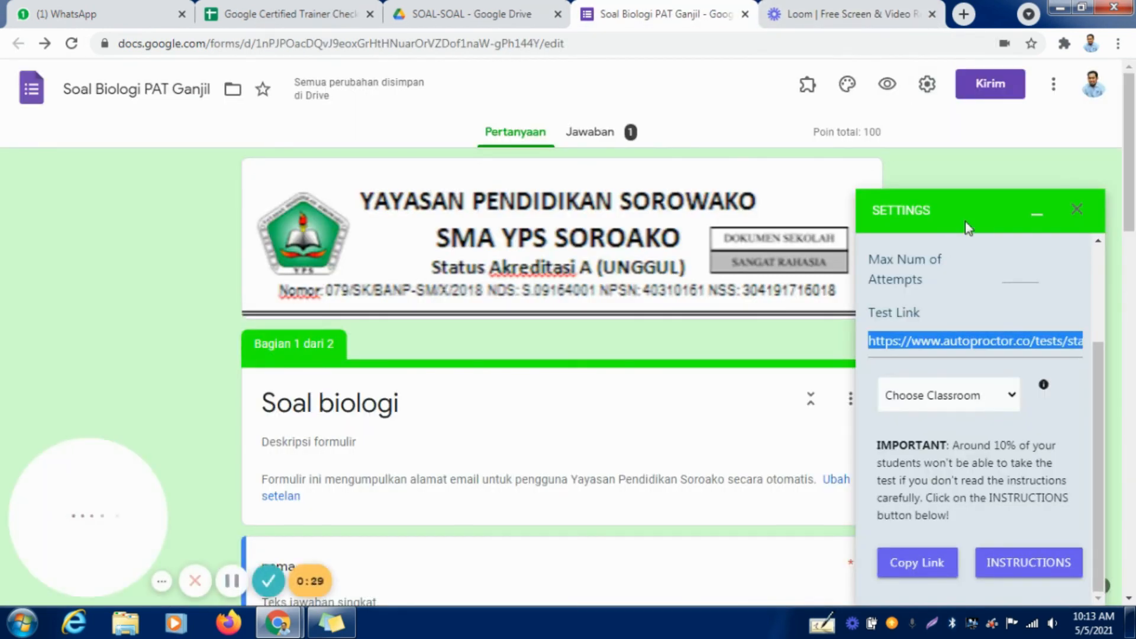
Replace the form's AutoProctor settings panel with its results, and open the full All Results report to view the submissions and trust scores.
left_click(1074, 209)
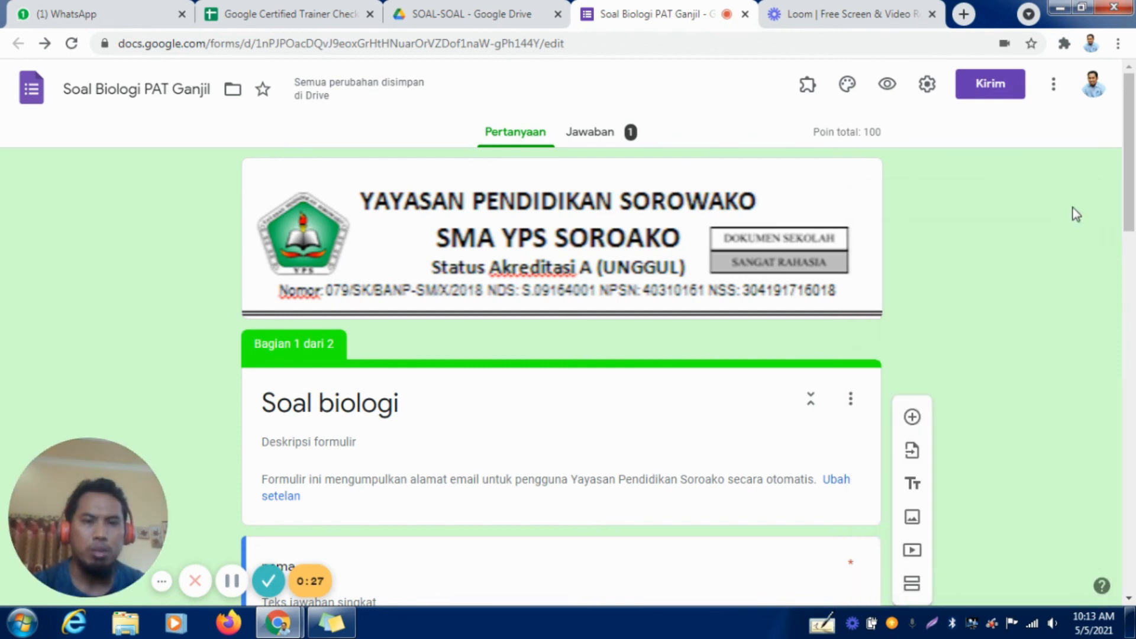
left_click(807, 84)
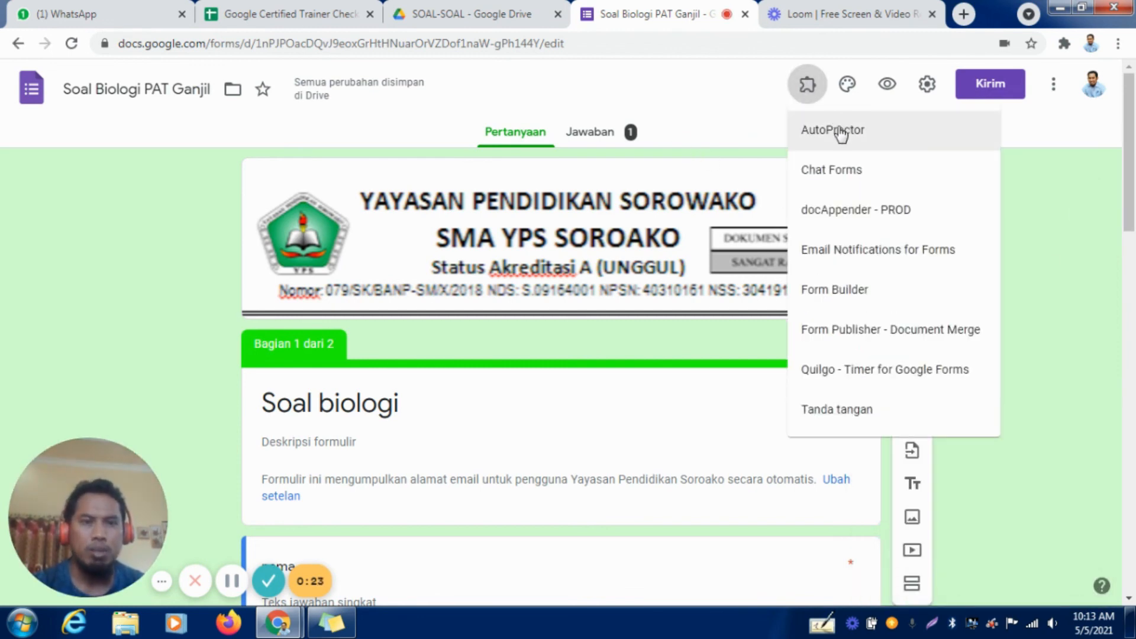
left_click(839, 131)
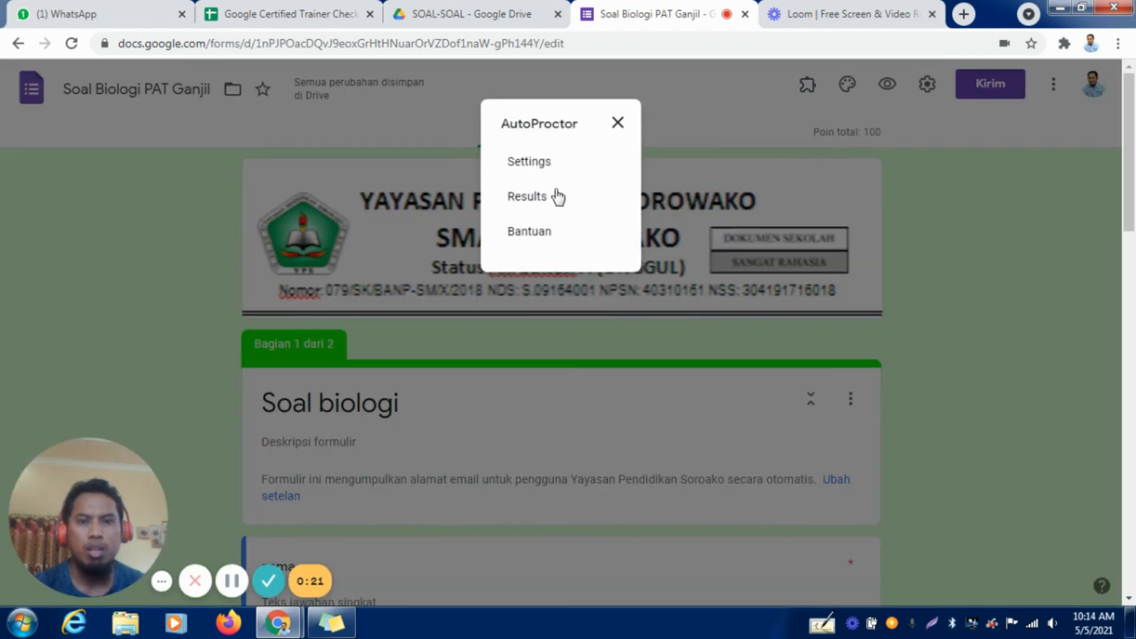
left_click(531, 197)
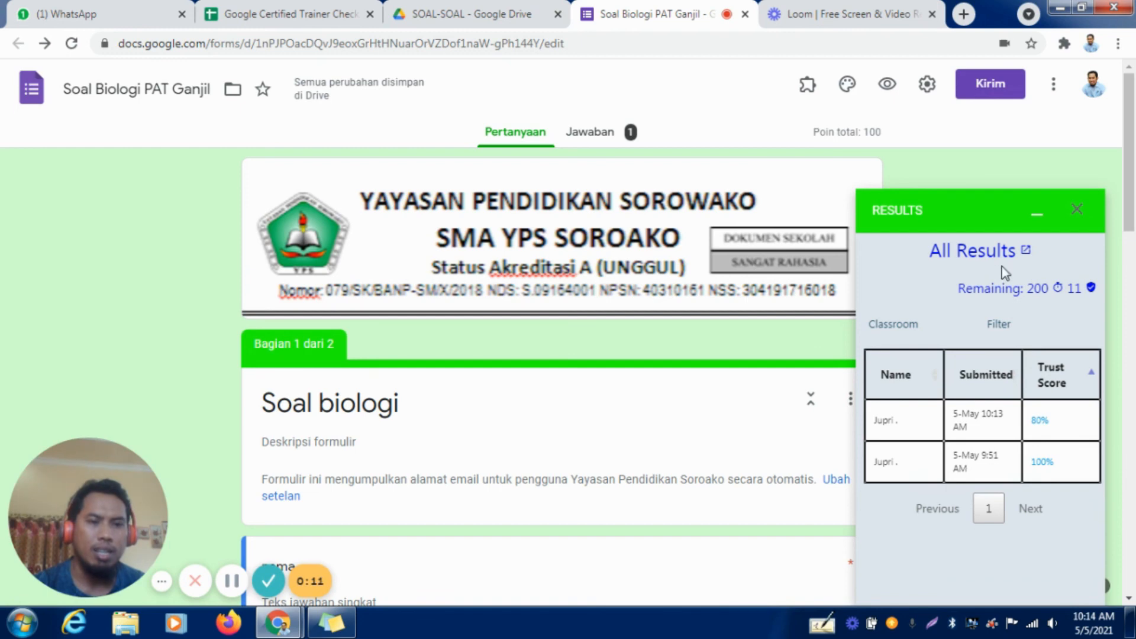
left_click(1027, 253)
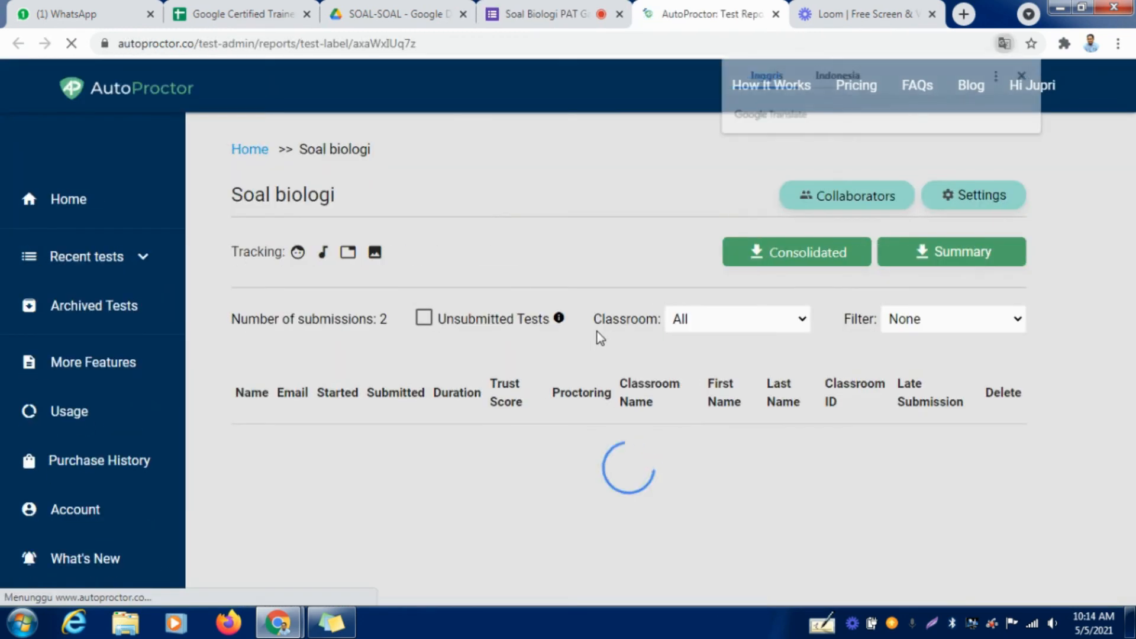
scroll(884, 390, "down", 2)
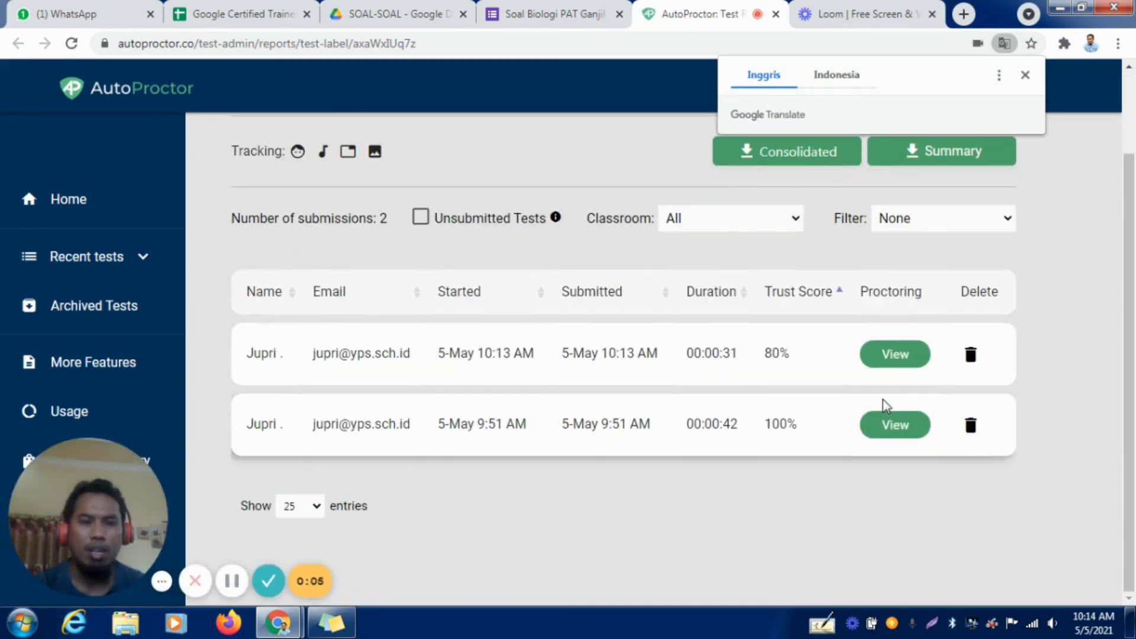